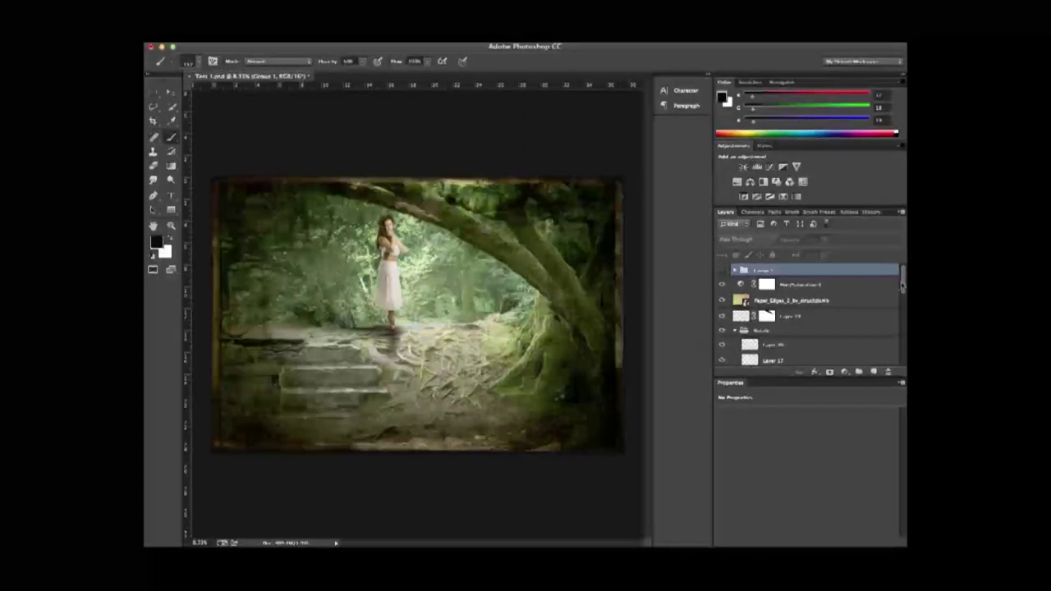
Solo Layer 1 and disable its mask to view the woman's original white-background photo.
{"action": "left_click_drag", "start_coordinate": [902, 285], "coordinate": [903, 358]}
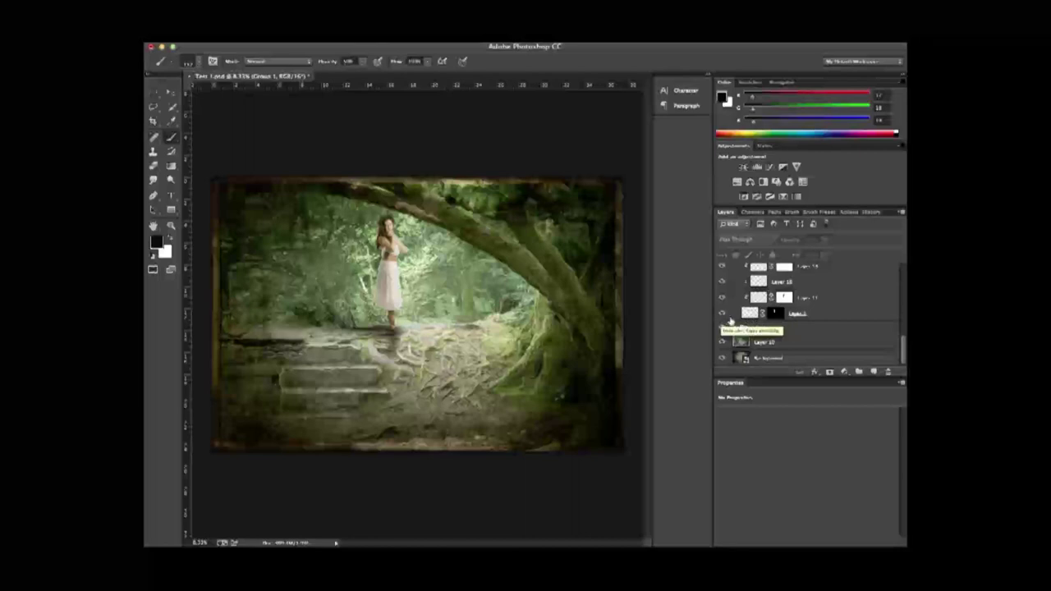
{"action": "left_click", "coordinate": [722, 314], "text": "alt"}
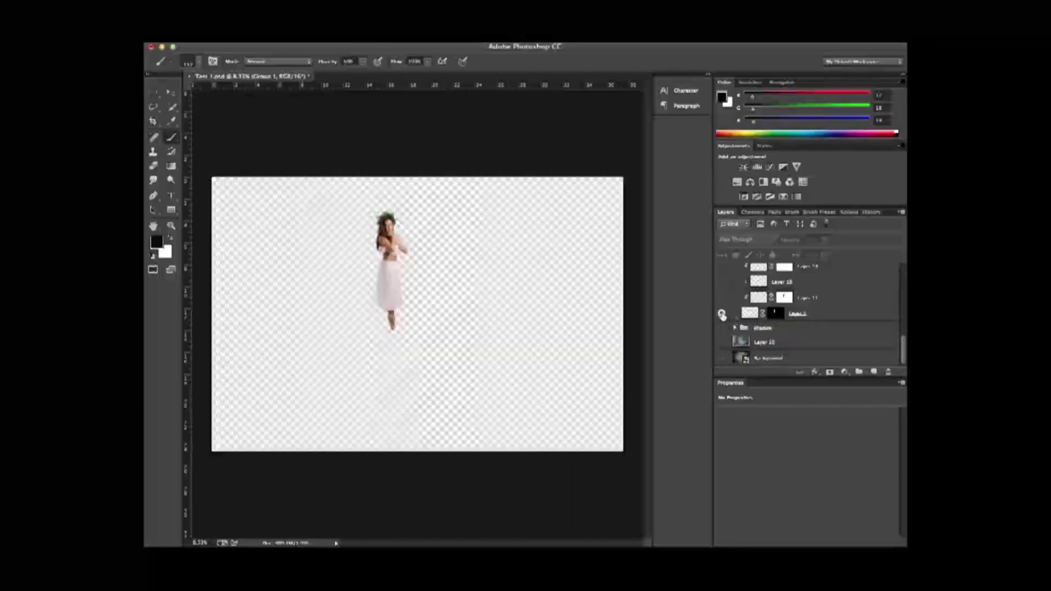
{"action": "left_click", "coordinate": [773, 313], "text": "shift"}
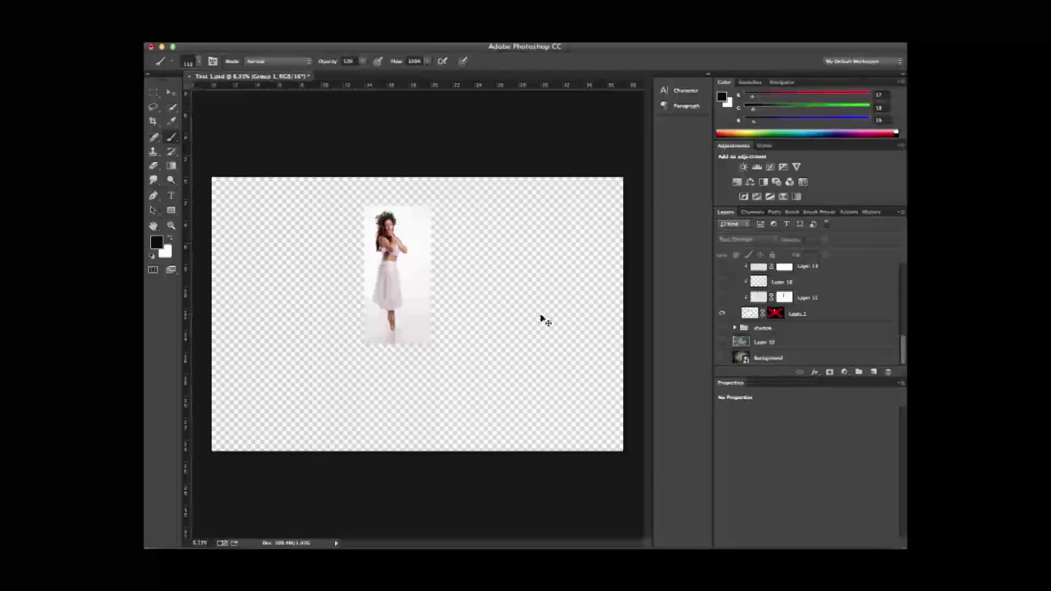
Zoom in to inspect her photo, zoom back out, and re-enable the mask.
{"action": "key", "text": "super+equal"}
{"action": "key", "text": "super+equal"}
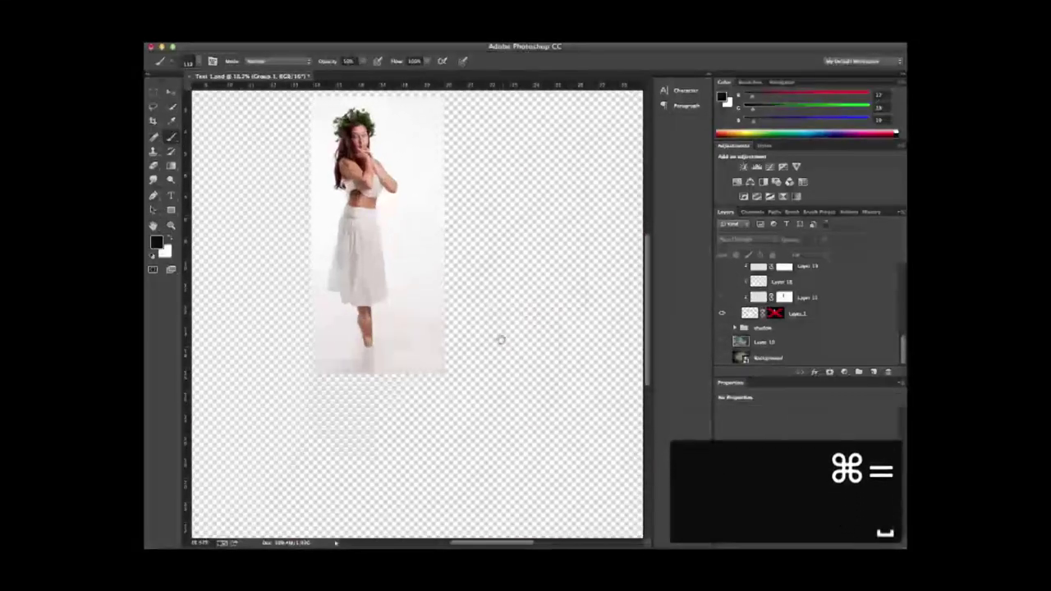
{"action": "scroll", "coordinate": [489, 386], "scroll_direction": "up", "scroll_amount": 3}
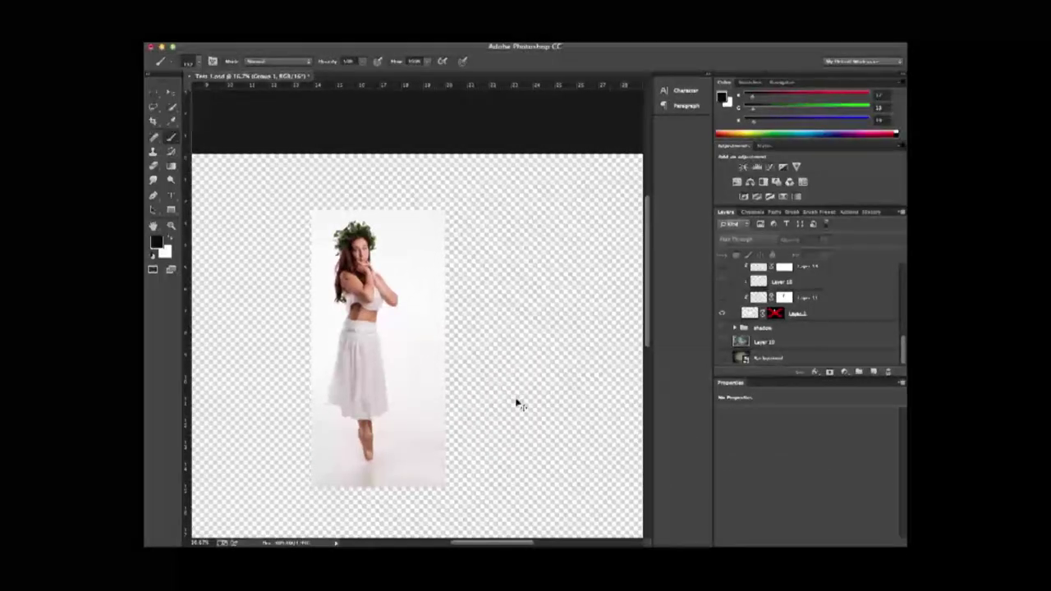
{"action": "key", "text": "super+minus"}
{"action": "key", "text": "super+minus"}
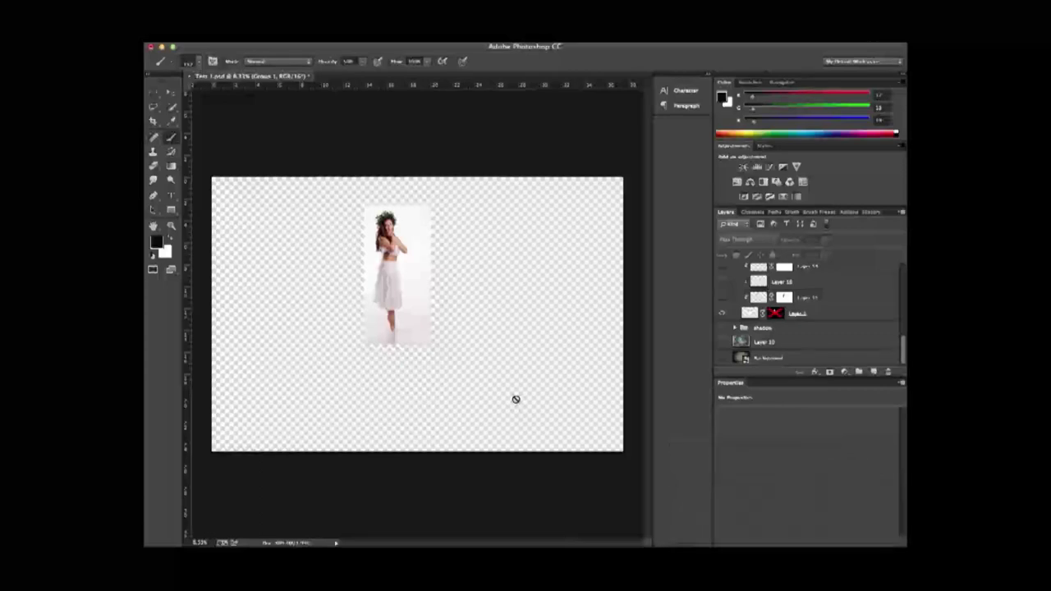
{"action": "left_click", "coordinate": [777, 316], "text": "shift"}
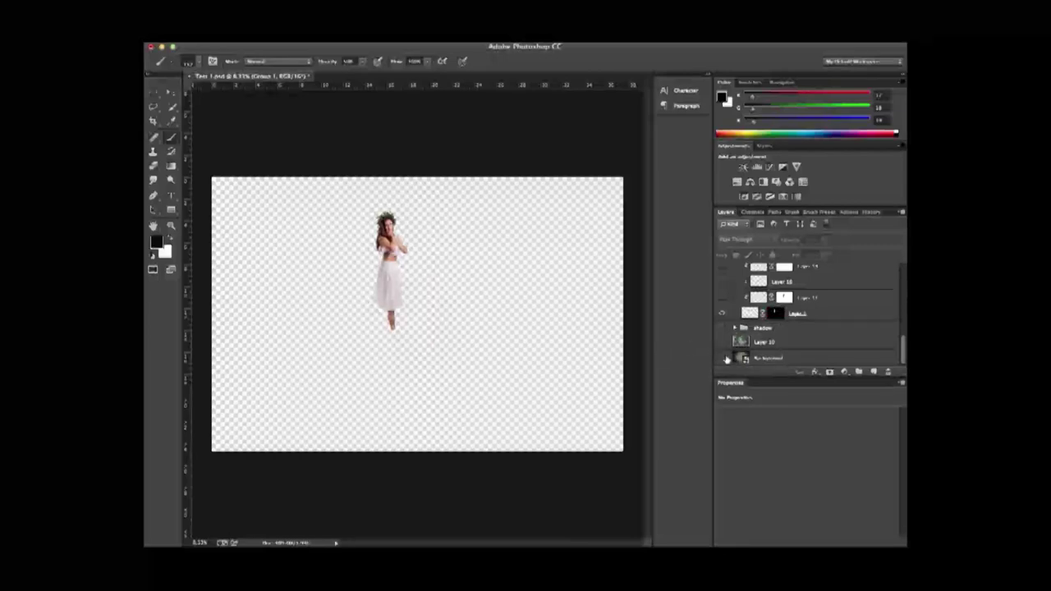
Turn on the green grunge Background and Paper_Edges textures, then select both layers.
{"action": "left_click", "coordinate": [722, 359]}
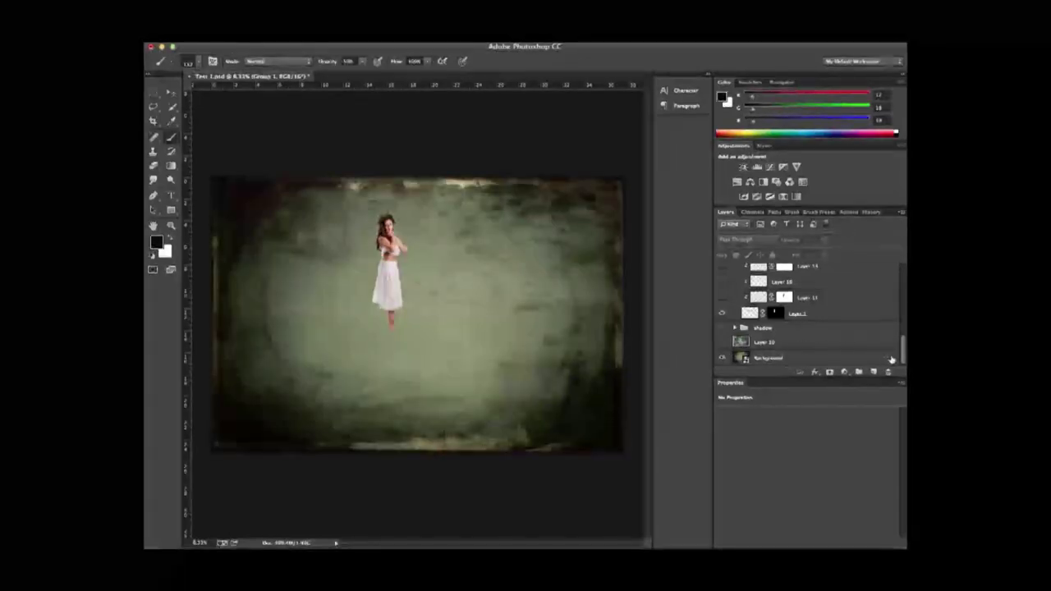
{"action": "left_click_drag", "start_coordinate": [902, 354], "coordinate": [903, 267]}
{"action": "left_click", "coordinate": [724, 301]}
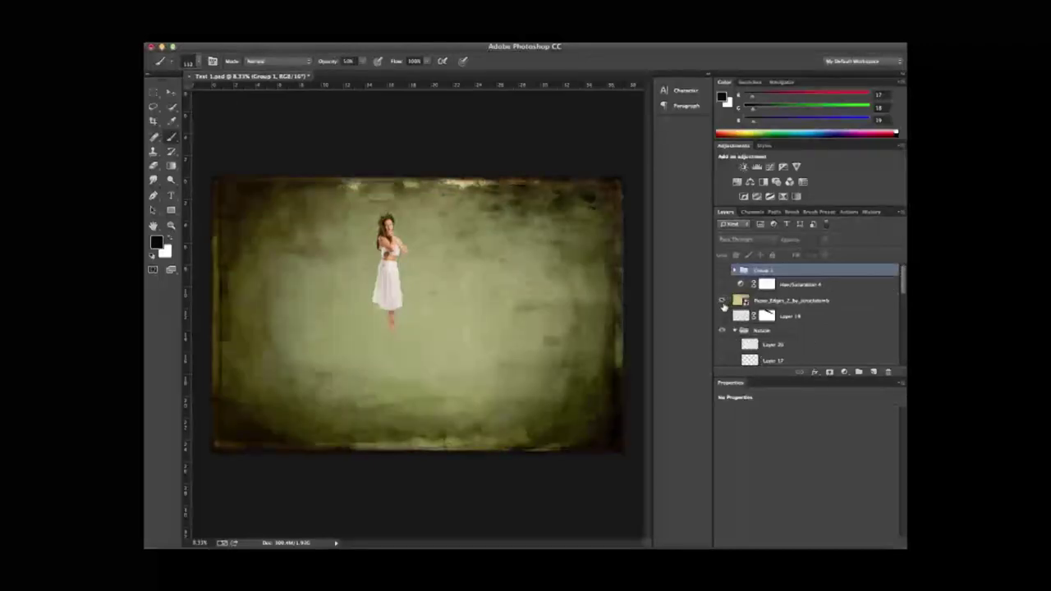
{"action": "left_click", "coordinate": [821, 303]}
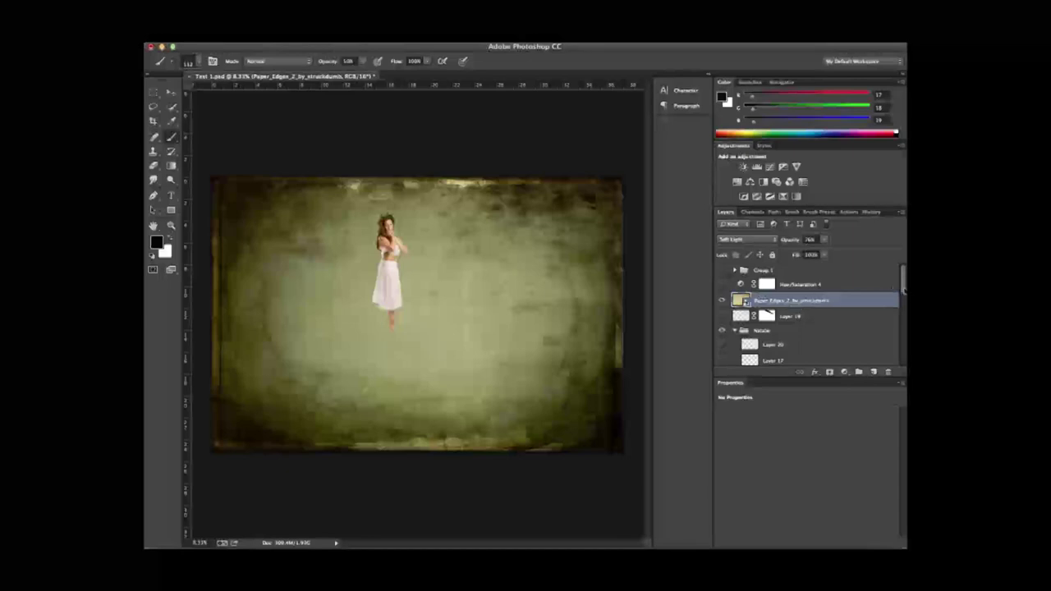
{"action": "left_click_drag", "start_coordinate": [903, 289], "coordinate": [903, 351]}
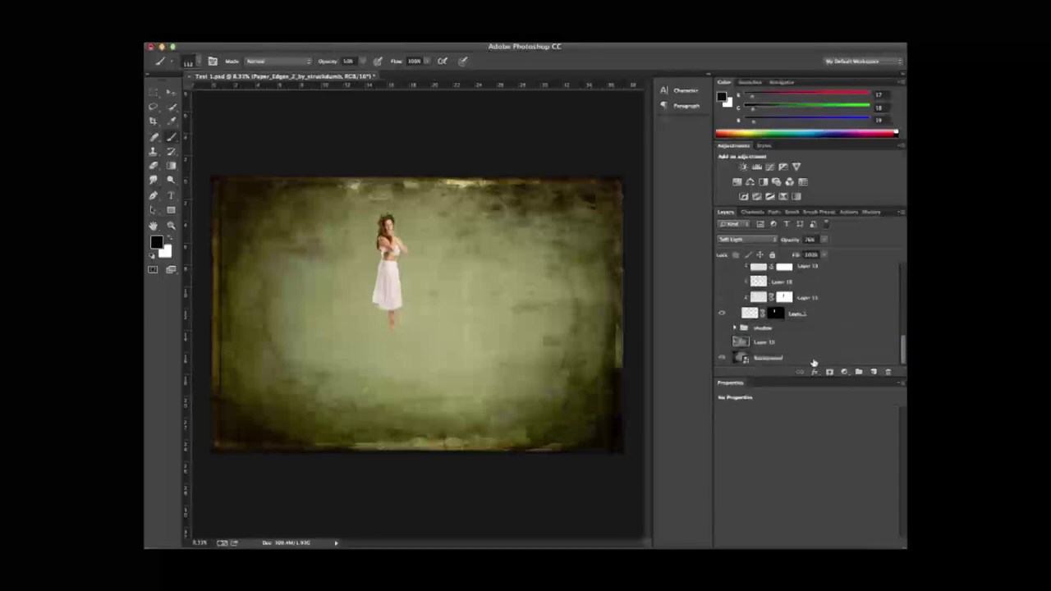
{"action": "left_click", "coordinate": [814, 358]}
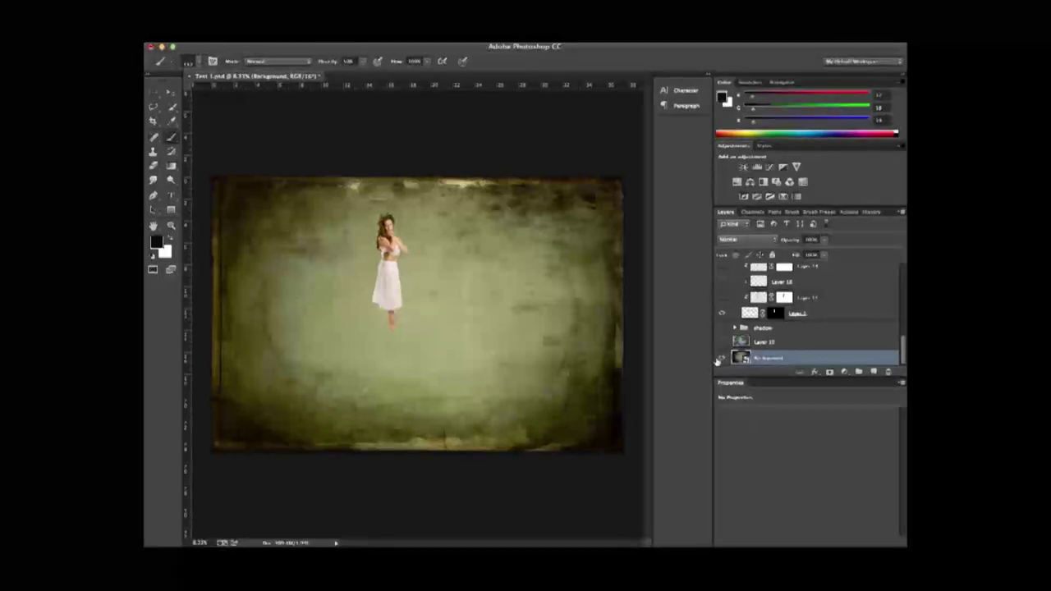
Hide the grunge Background, Layer 1 and Paper_Edges, and show the forest photo Layer 10.
{"action": "left_click", "coordinate": [722, 357]}
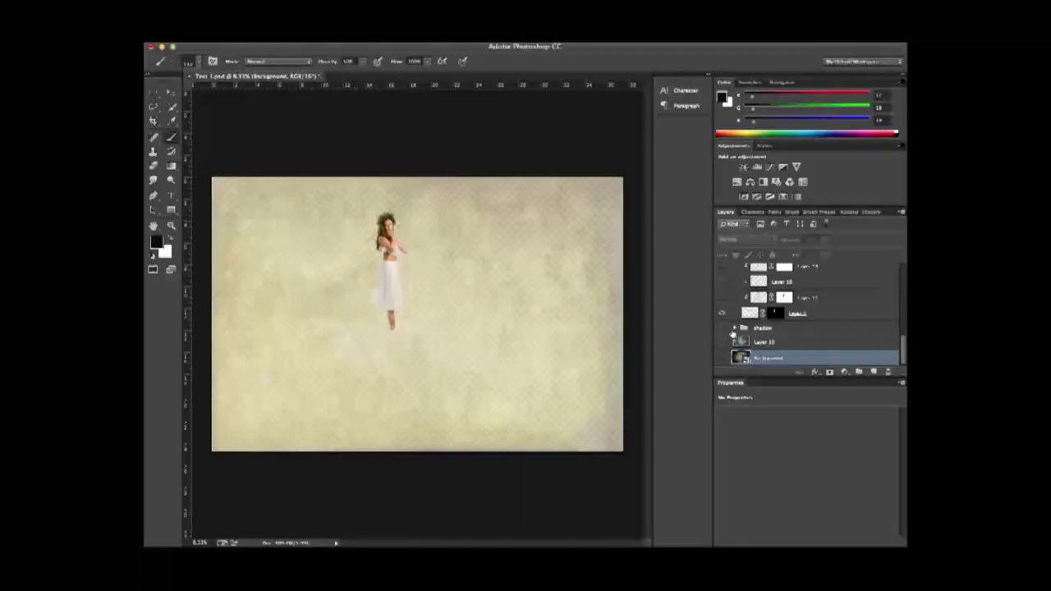
{"action": "left_click", "coordinate": [720, 315]}
{"action": "left_click", "coordinate": [721, 341]}
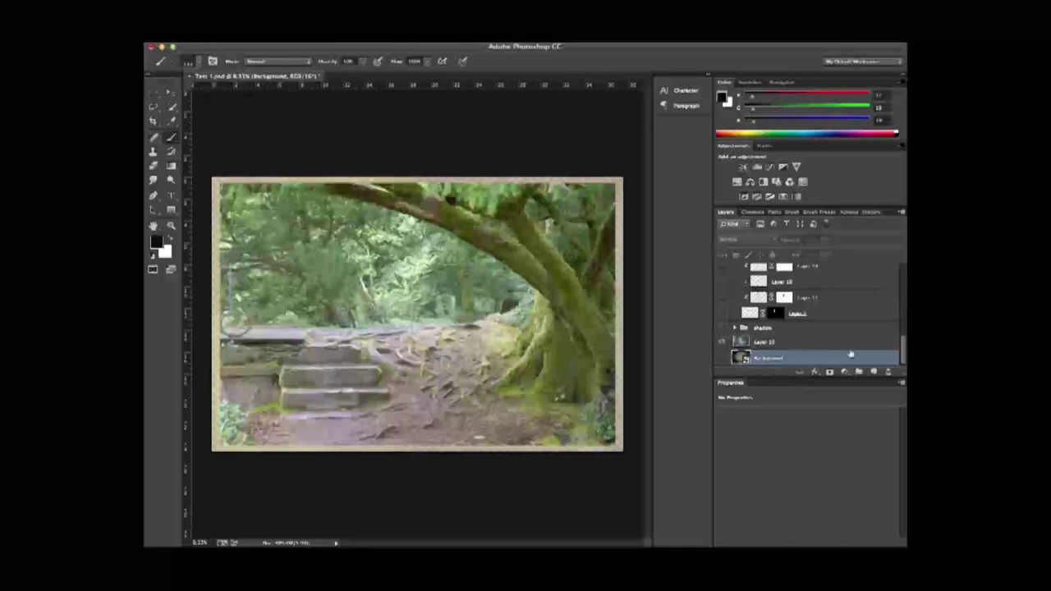
{"action": "left_click_drag", "start_coordinate": [902, 355], "coordinate": [901, 275]}
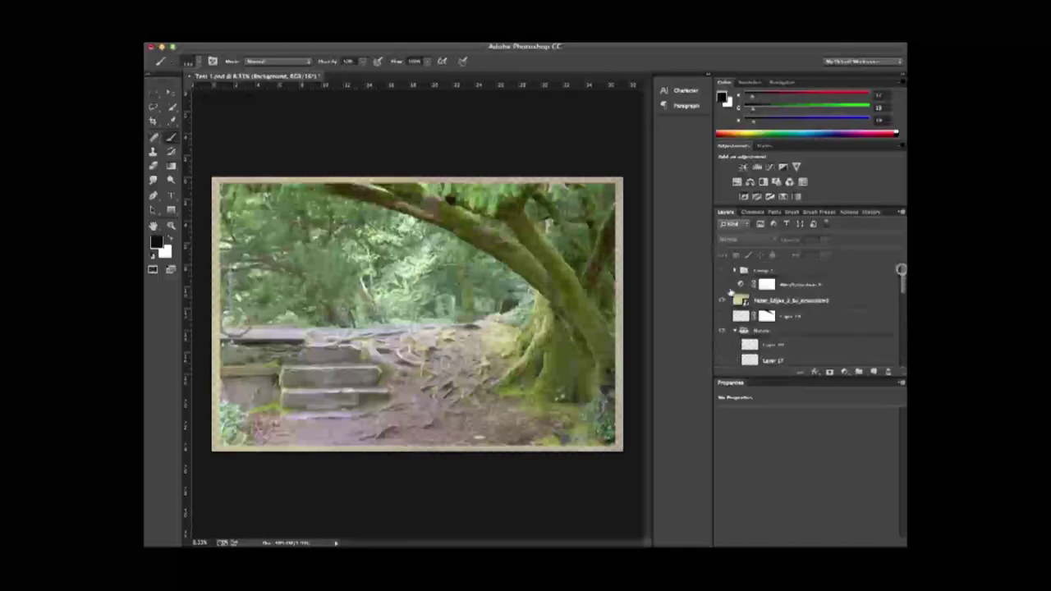
{"action": "left_click", "coordinate": [722, 301]}
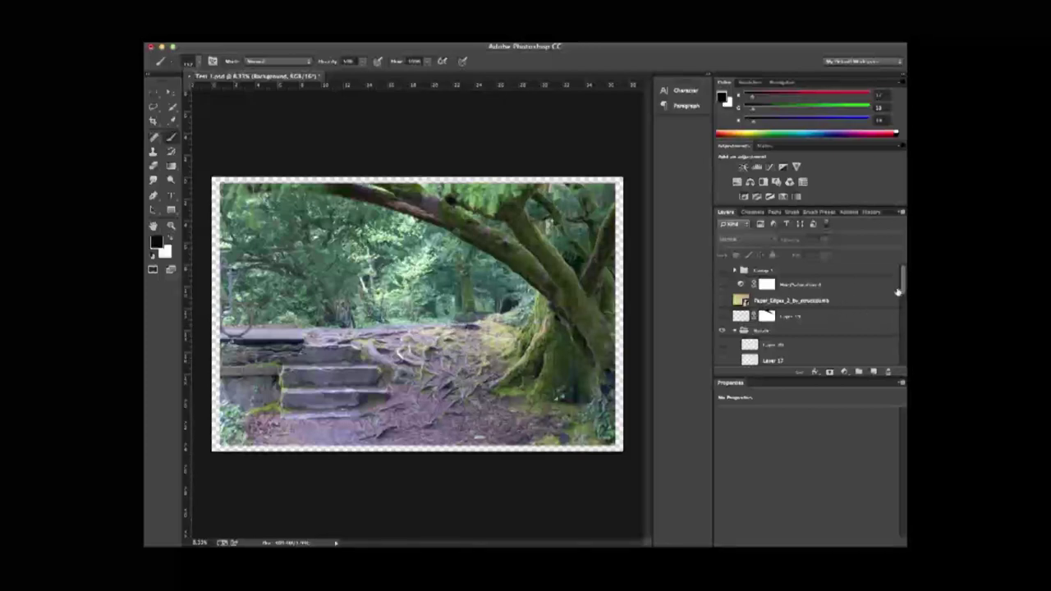
{"action": "left_click_drag", "start_coordinate": [902, 285], "coordinate": [899, 350]}
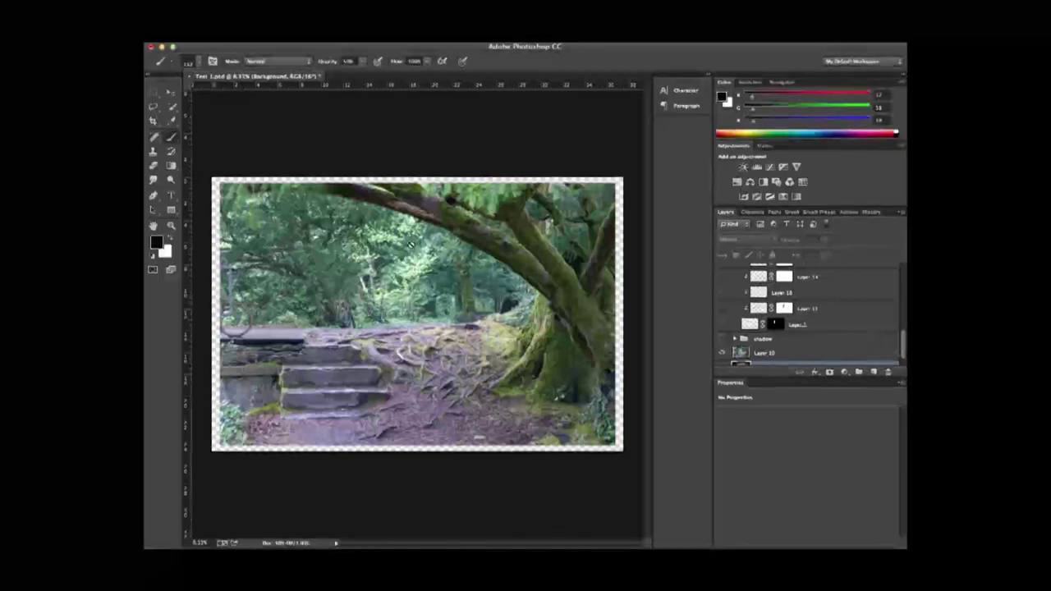
Turn on Layer 1 so the woman stands on the stone ledge beneath the tree arch.
{"action": "left_click", "coordinate": [721, 324]}
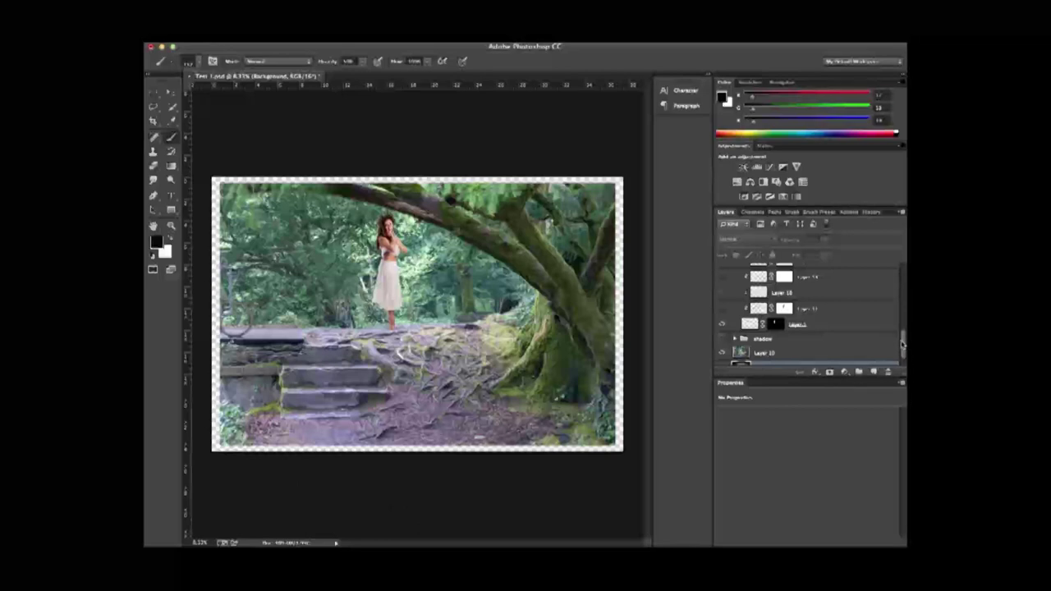
{"action": "left_click_drag", "start_coordinate": [903, 343], "coordinate": [903, 277]}
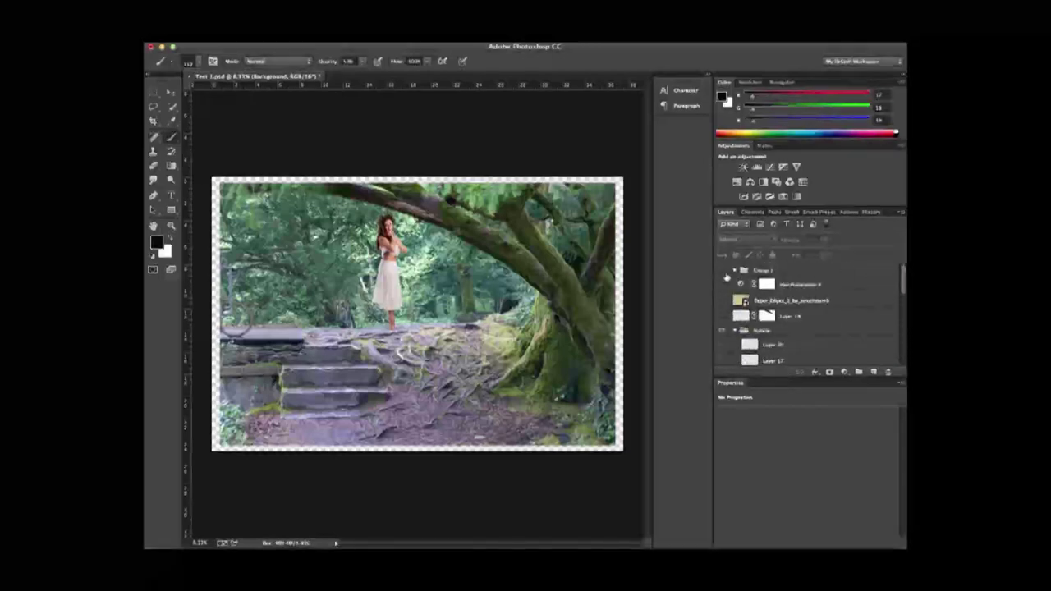
Unfold Group 1 to list its Threshold, Hue/Saturation, red fill and Channel Mixer layers.
{"action": "left_click", "coordinate": [734, 272]}
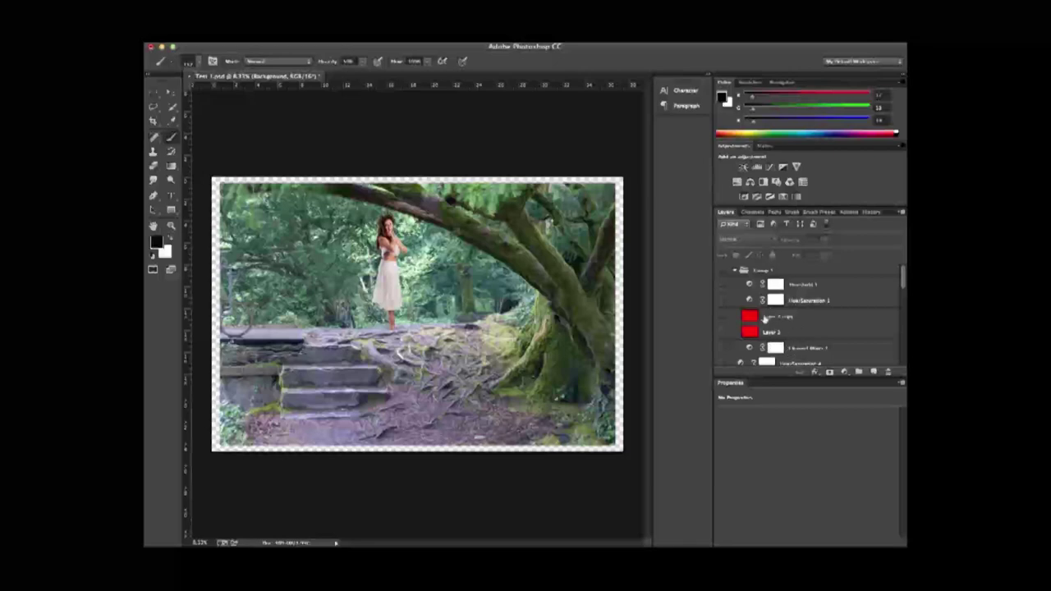
Select Channel Mixer 1, preview its black-and-white result, then switch it back off.
{"action": "left_click", "coordinate": [817, 352]}
{"action": "left_click", "coordinate": [724, 348]}
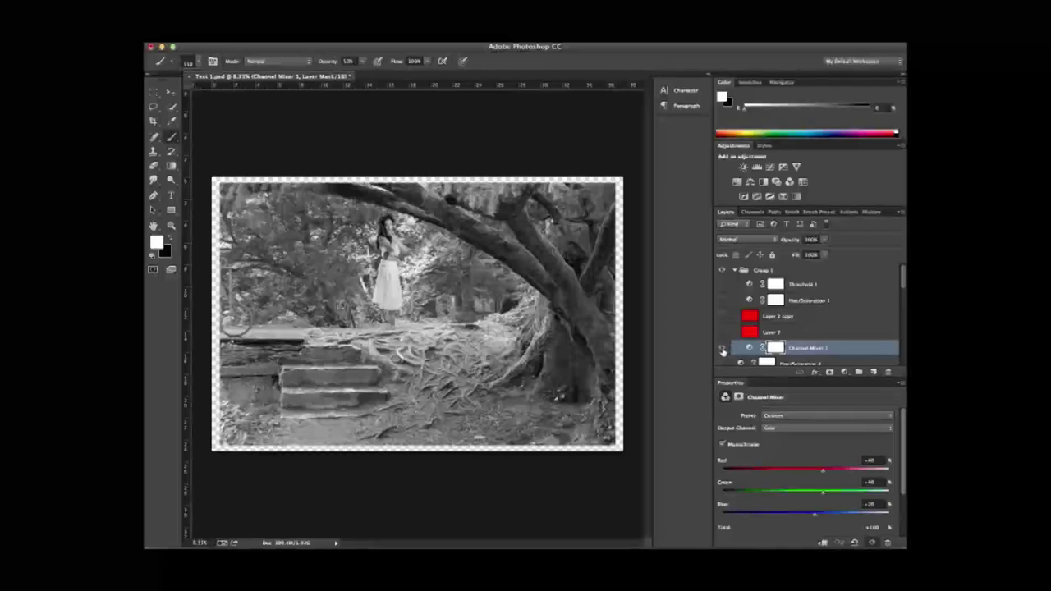
{"action": "left_click", "coordinate": [721, 349]}
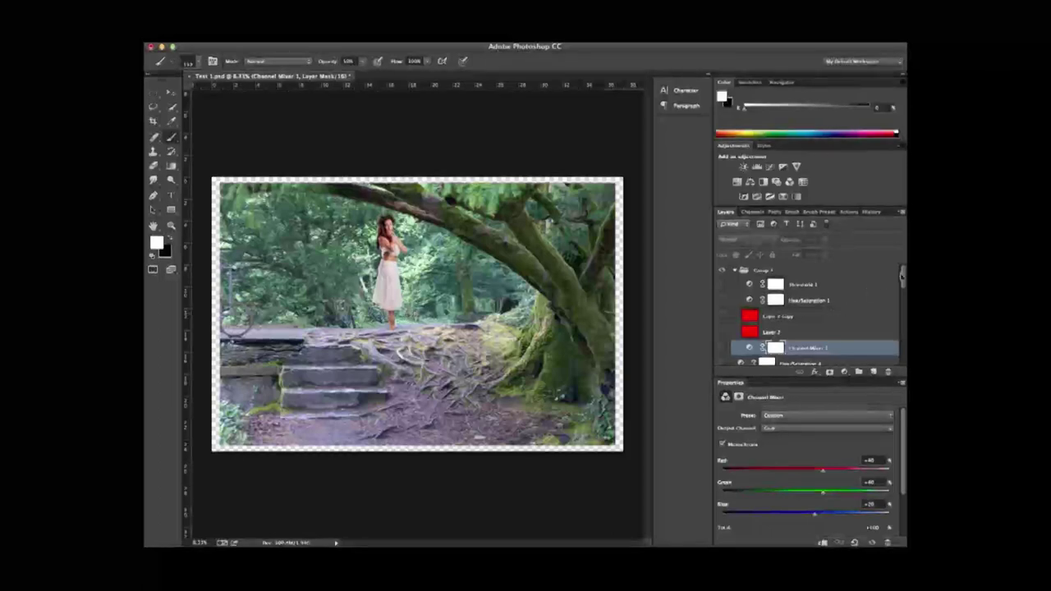
Make the hidden bottom layer and the Hue/Saturation 2 adjustment visible.
{"action": "scroll", "coordinate": [813, 316], "scroll_direction": "down", "scroll_amount": 10}
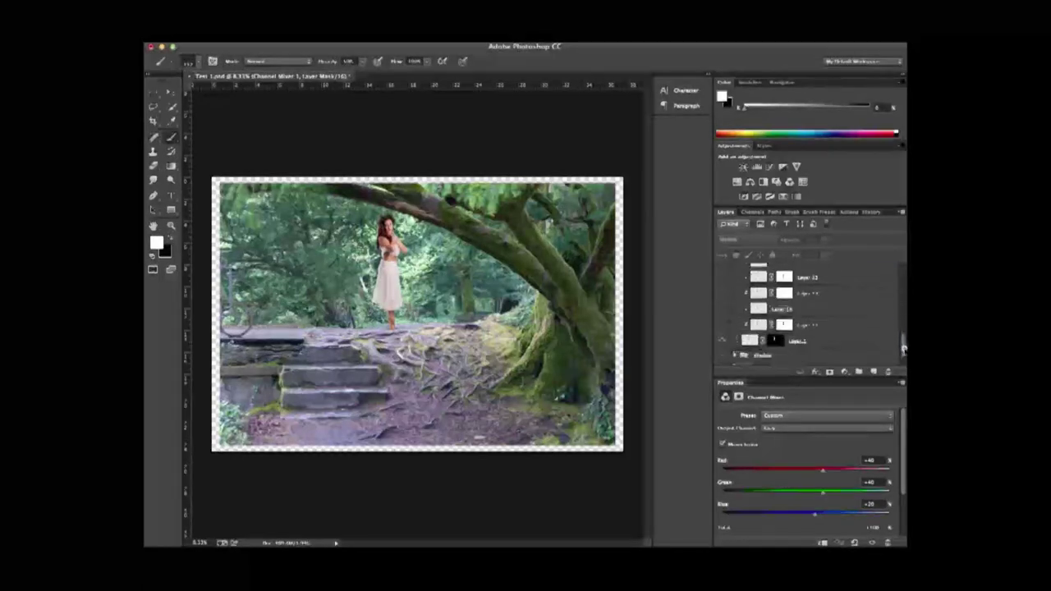
{"action": "left_click", "coordinate": [724, 297]}
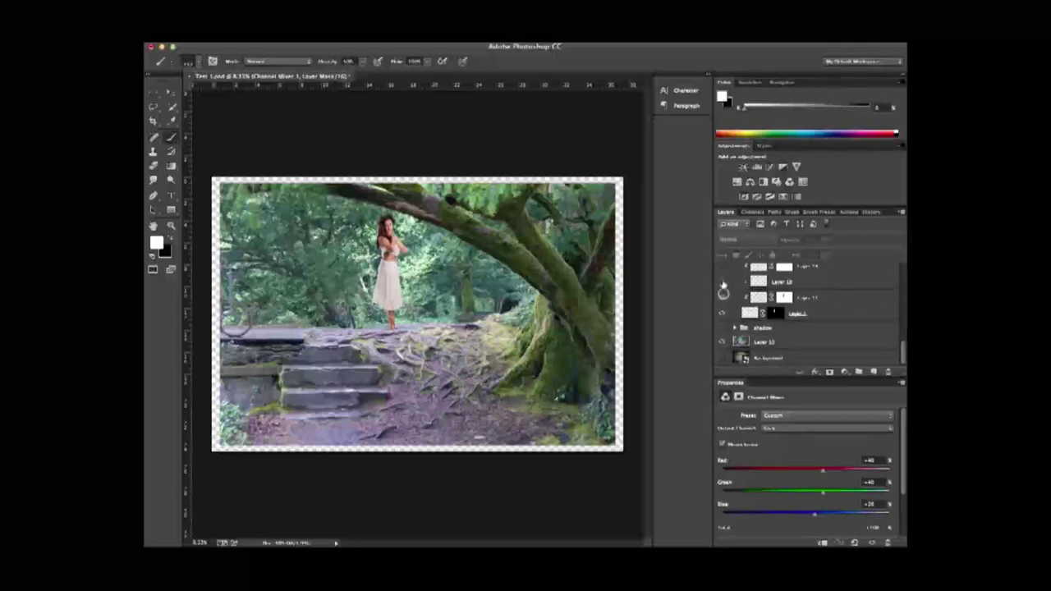
{"action": "mouse_move", "coordinate": [903, 351]}
{"action": "left_mouse_down"}
{"action": "mouse_move", "coordinate": [903, 335]}
{"action": "mouse_move", "coordinate": [903, 352]}
{"action": "left_mouse_up"}
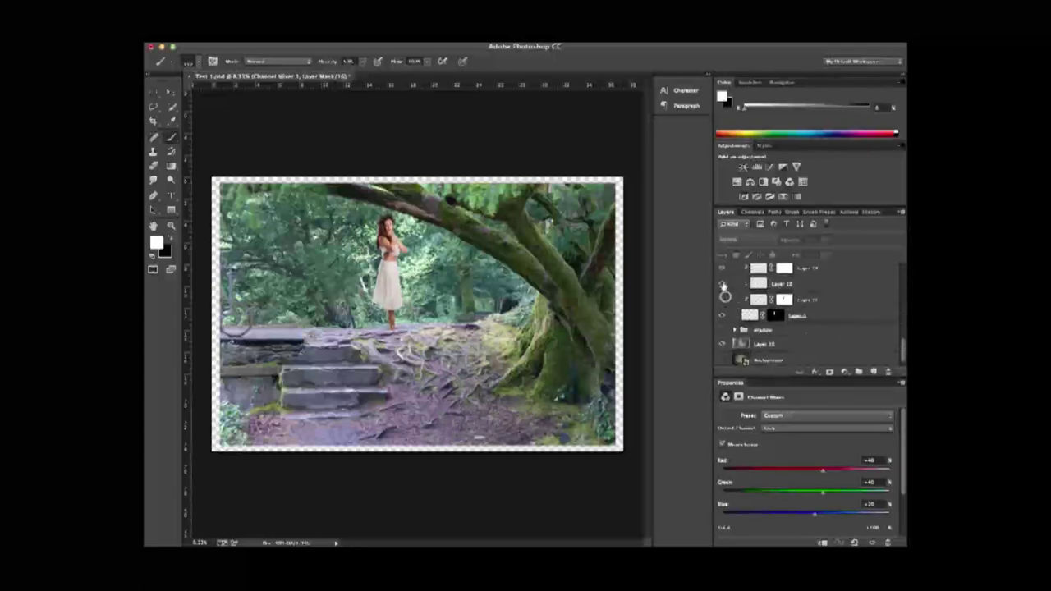
{"action": "left_click_drag", "start_coordinate": [903, 352], "coordinate": [901, 320]}
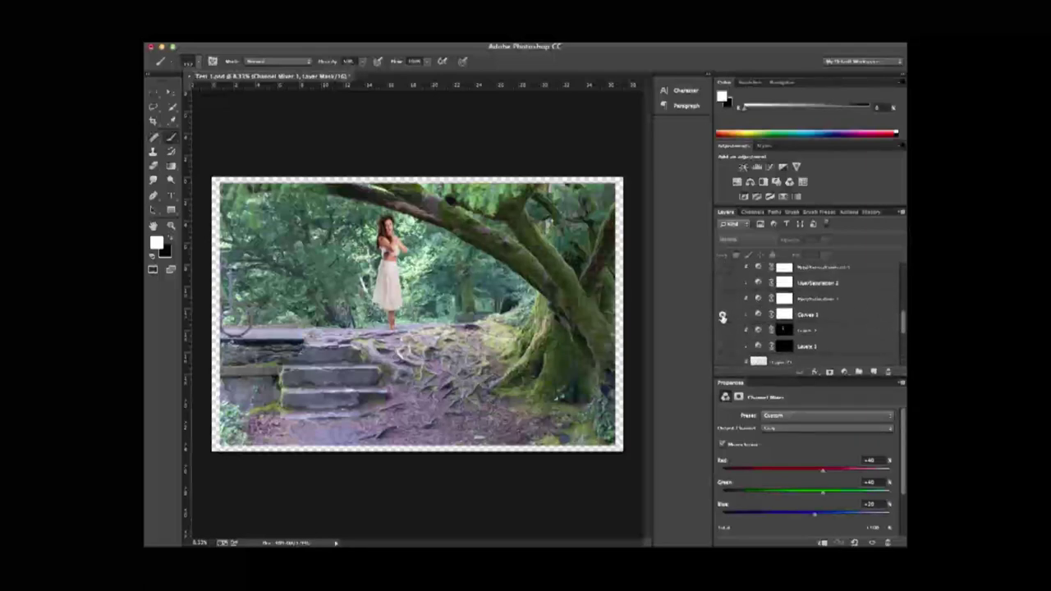
{"action": "left_click", "coordinate": [721, 283]}
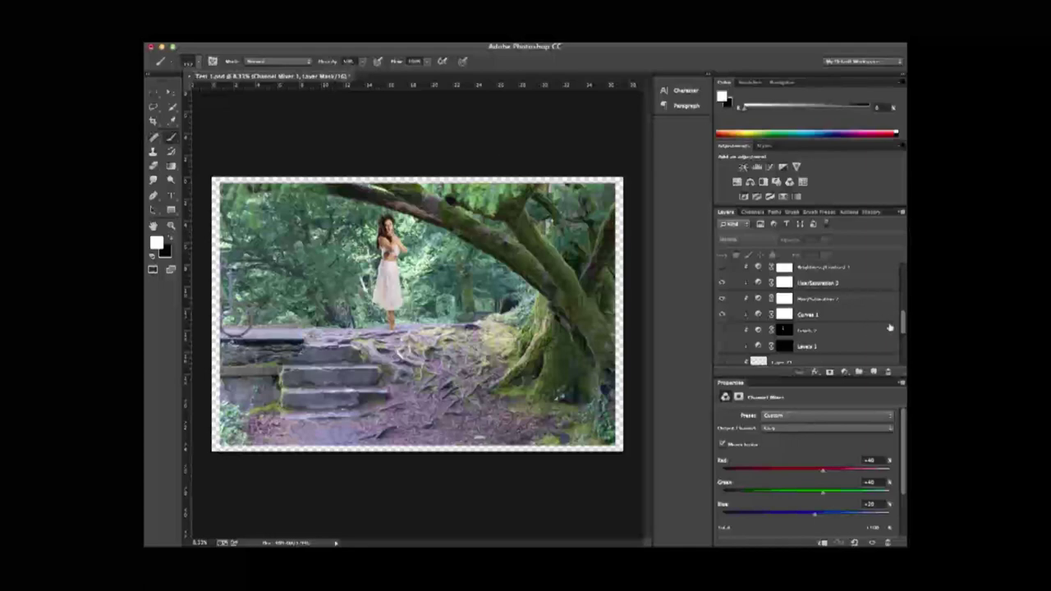
Toggle Layer 18 on, off and on again to compare the woman's area.
{"action": "left_click_drag", "start_coordinate": [902, 326], "coordinate": [901, 305]}
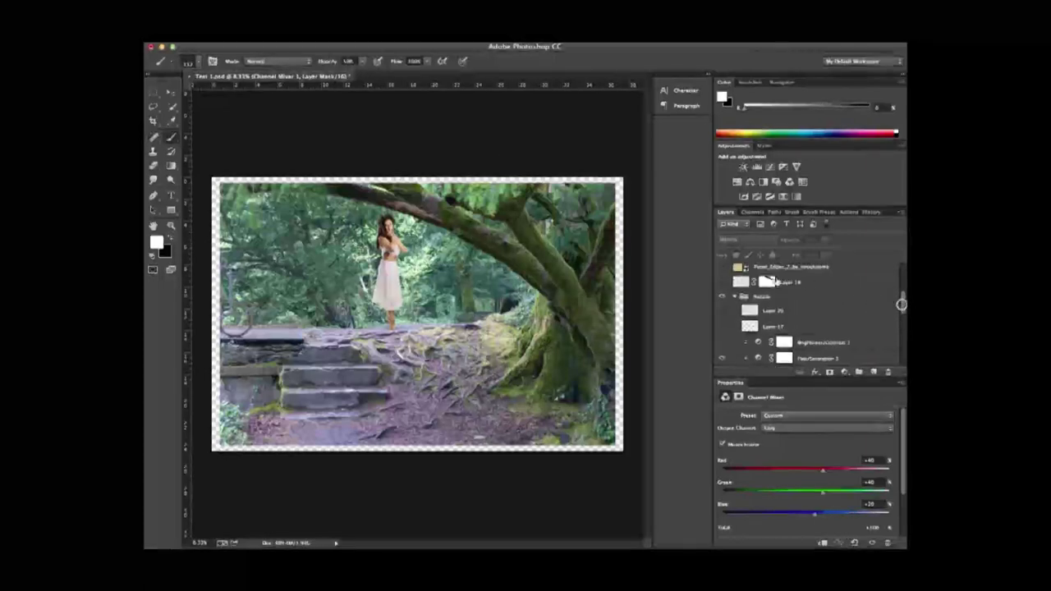
{"action": "left_click", "coordinate": [722, 281]}
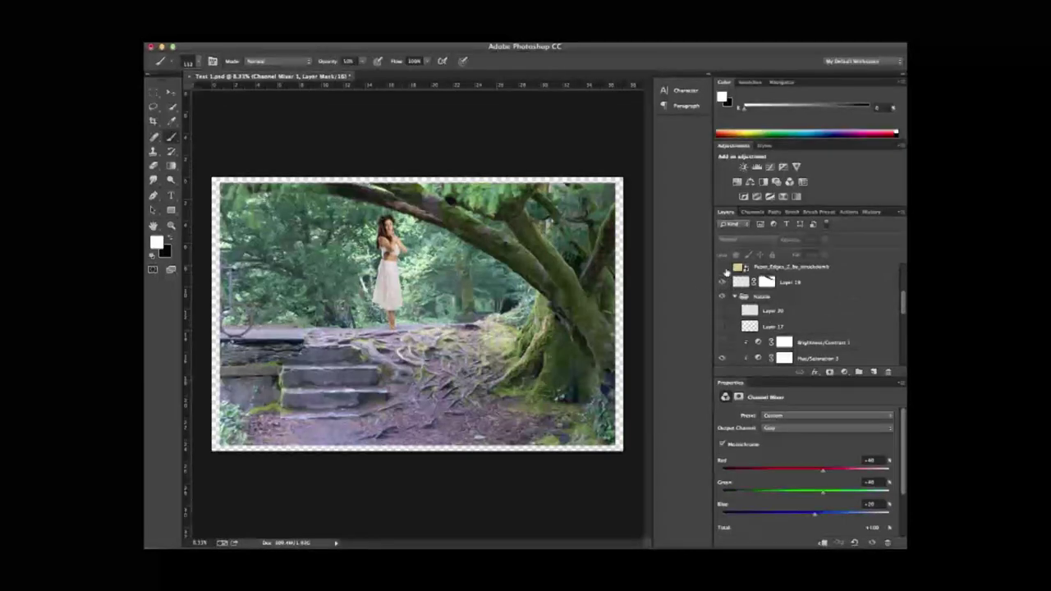
{"action": "left_click", "coordinate": [722, 282]}
{"action": "left_click", "coordinate": [721, 282]}
{"action": "left_click_drag", "start_coordinate": [902, 310], "coordinate": [900, 352]}
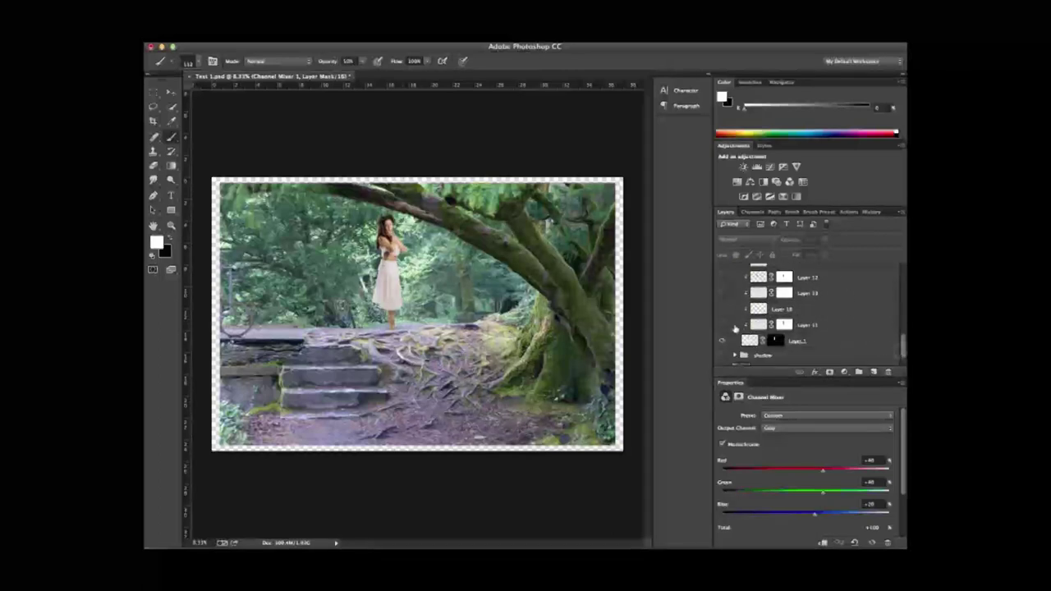
Switch on Layer 11, Layers 10, 12 and 13, Levels 1 and 2, then Layers 20 and 17.
{"action": "left_click", "coordinate": [721, 324]}
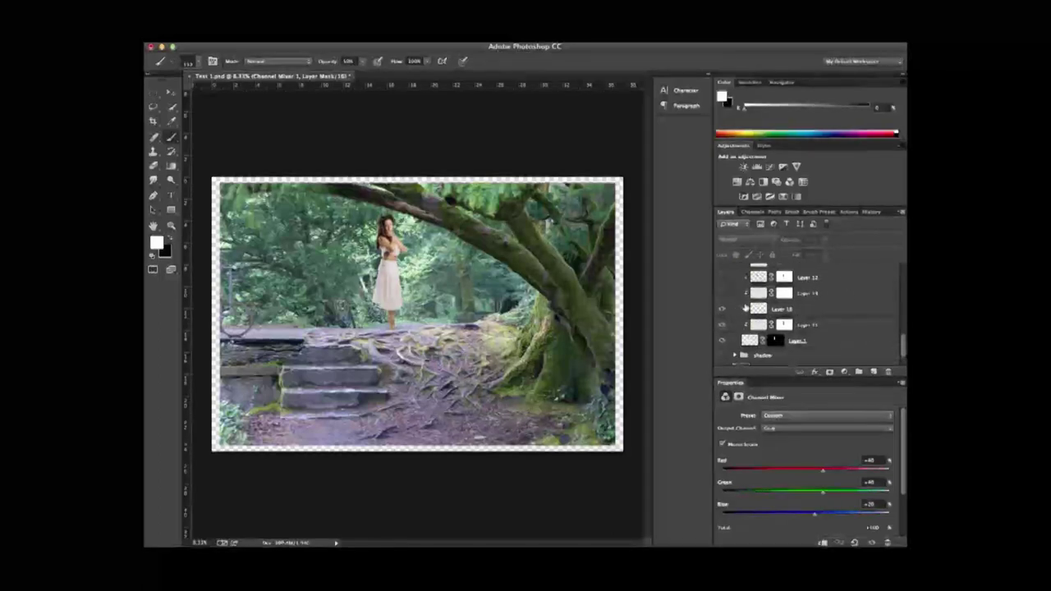
{"action": "left_click_drag", "start_coordinate": [723, 307], "coordinate": [722, 275]}
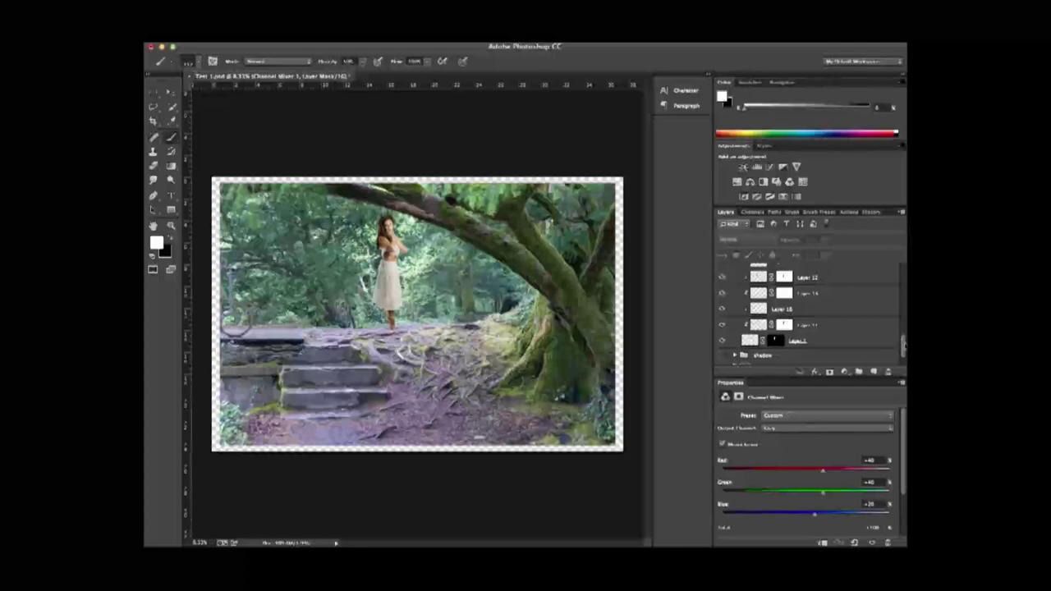
{"action": "left_click_drag", "start_coordinate": [903, 345], "coordinate": [903, 327]}
{"action": "left_click_drag", "start_coordinate": [724, 325], "coordinate": [718, 289]}
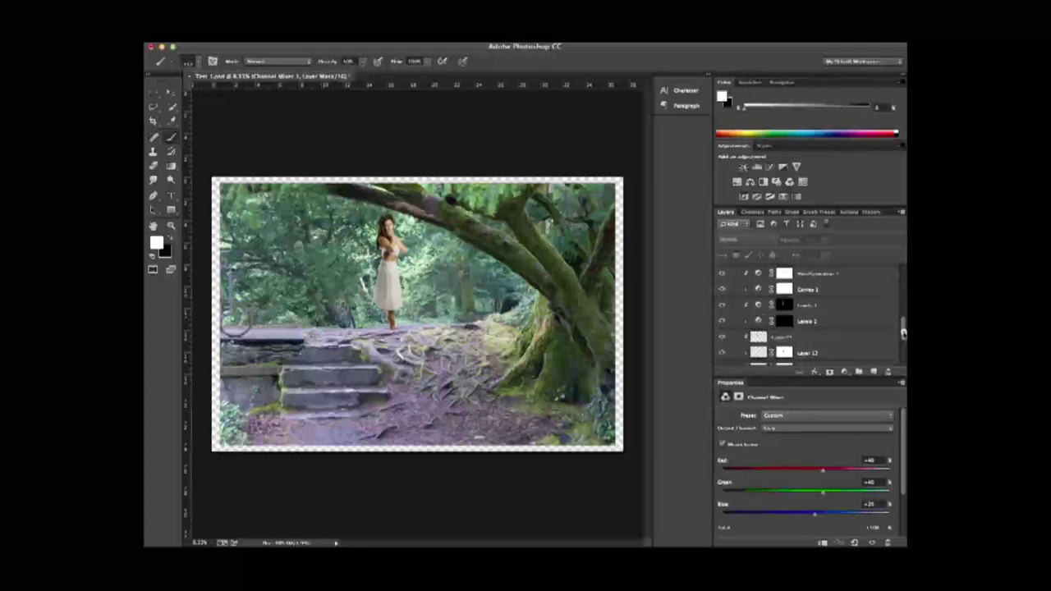
{"action": "left_click_drag", "start_coordinate": [902, 332], "coordinate": [901, 311]}
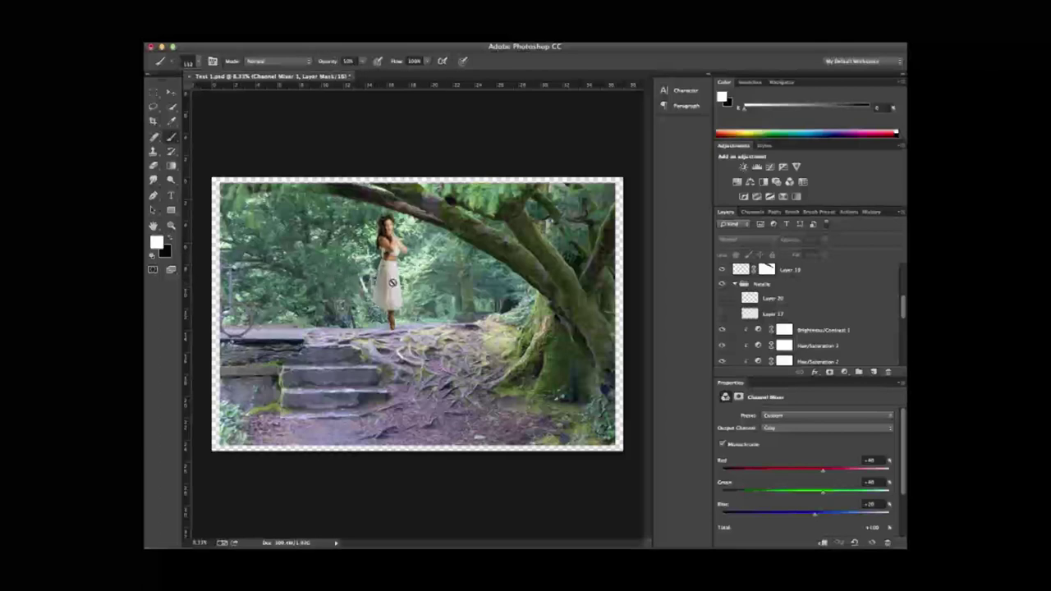
{"action": "left_click_drag", "start_coordinate": [723, 314], "coordinate": [722, 298]}
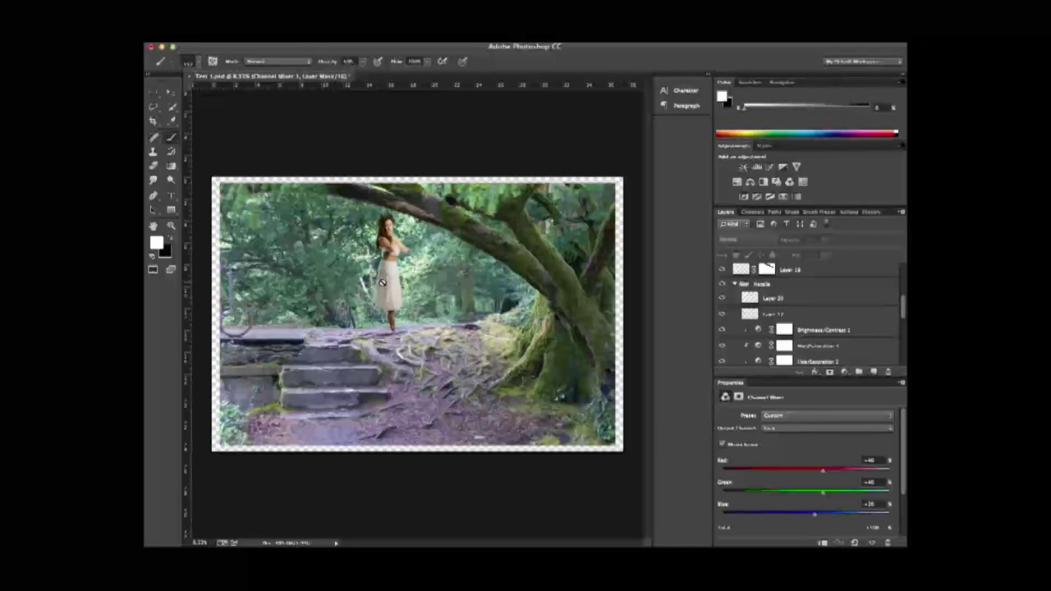
Expand and select the shadow group, darkening the edges and steps around the woman.
{"action": "scroll", "coordinate": [902, 310], "scroll_direction": "down", "scroll_amount": 5}
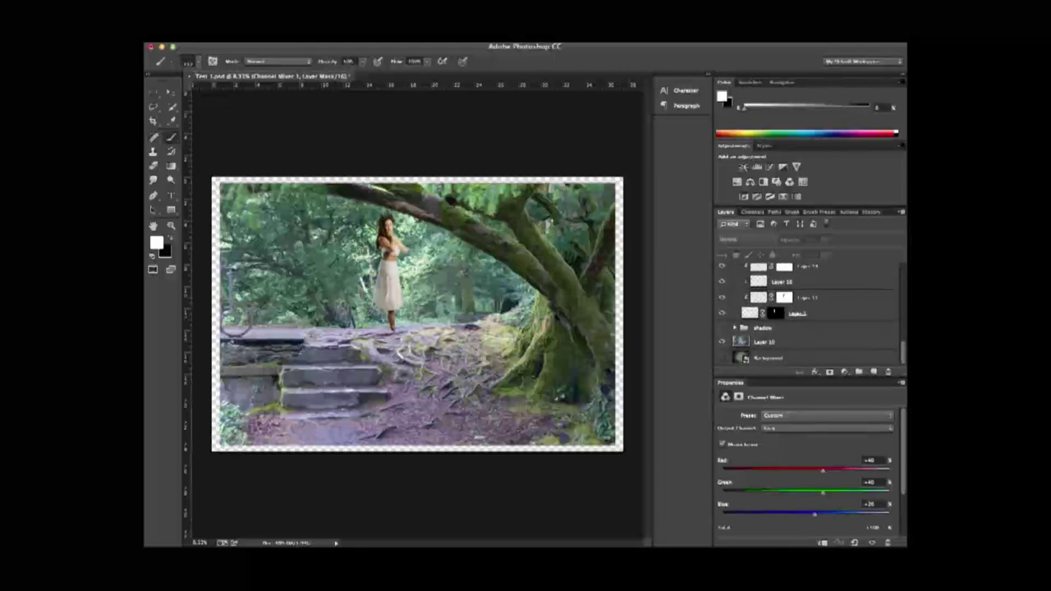
{"action": "left_click", "coordinate": [736, 327]}
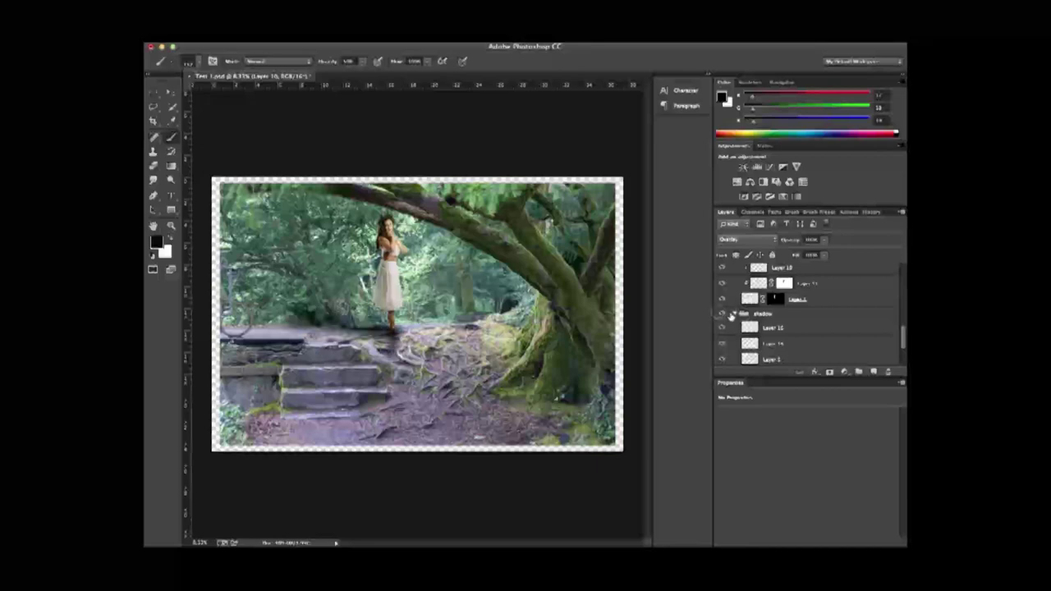
{"action": "left_click", "coordinate": [730, 315]}
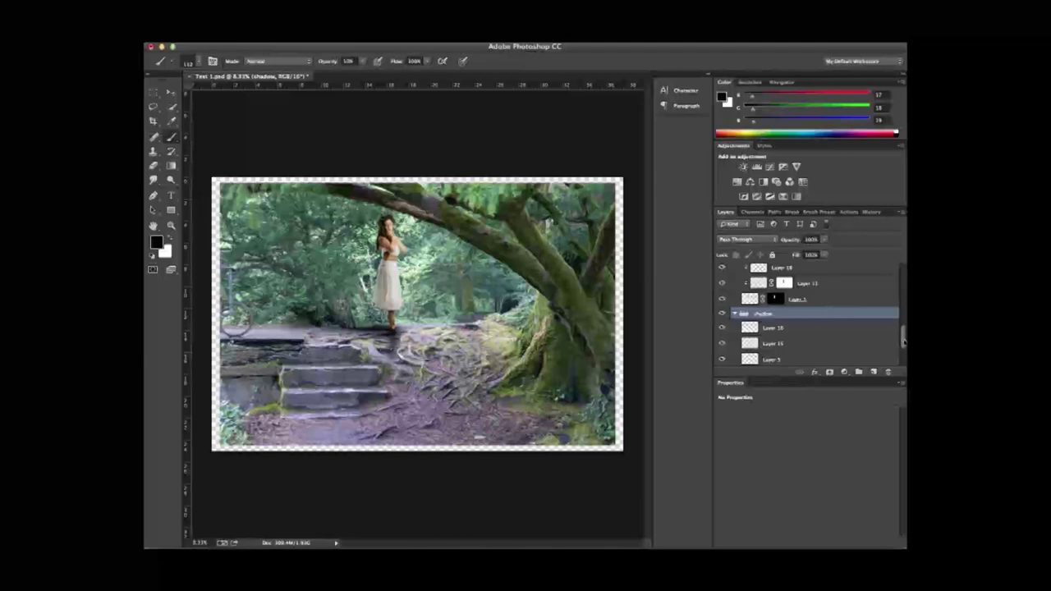
{"action": "left_click_drag", "start_coordinate": [903, 341], "coordinate": [902, 358]}
Show the Background layer to darken the edges, then turn on the Paper_Edges texture layer.
{"action": "left_click", "coordinate": [722, 357]}
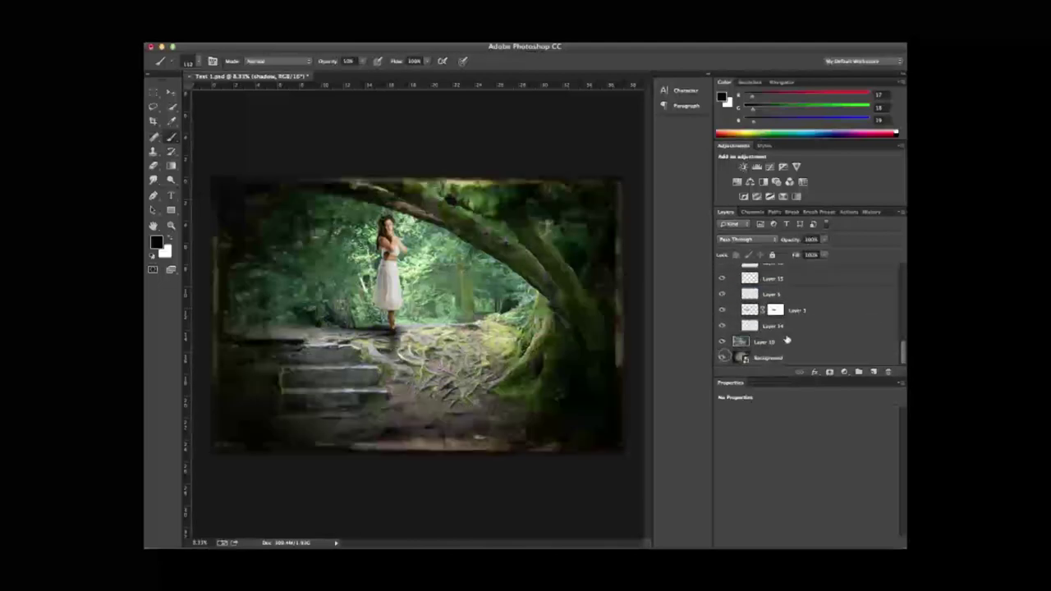
{"action": "left_click_drag", "start_coordinate": [903, 350], "coordinate": [903, 275]}
{"action": "left_click", "coordinate": [723, 300]}
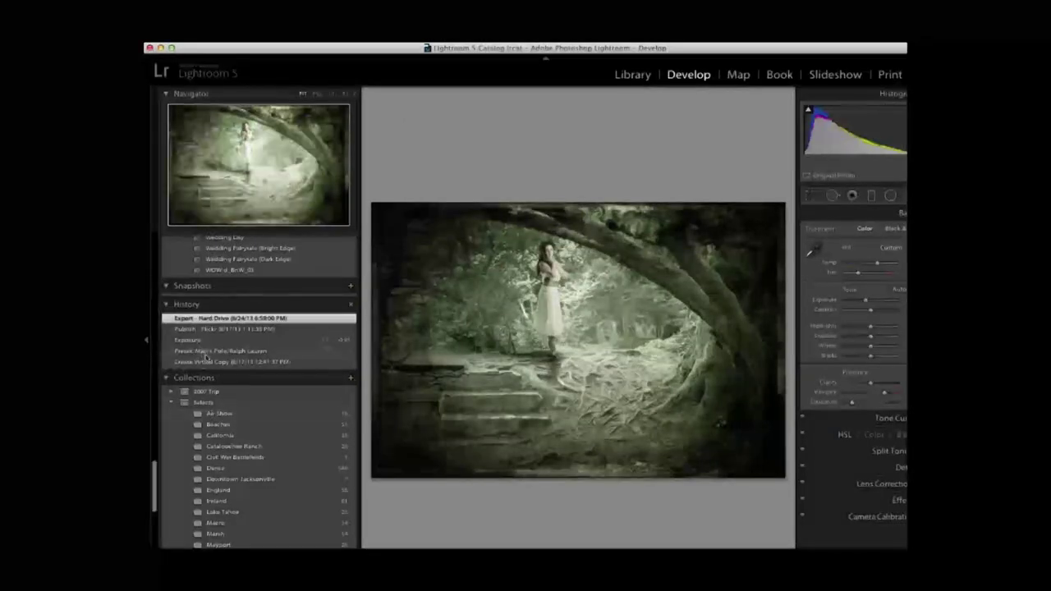
Compare the colour virtual copy against the pale desaturated preset, ending on the preset.
{"action": "left_click", "coordinate": [210, 362]}
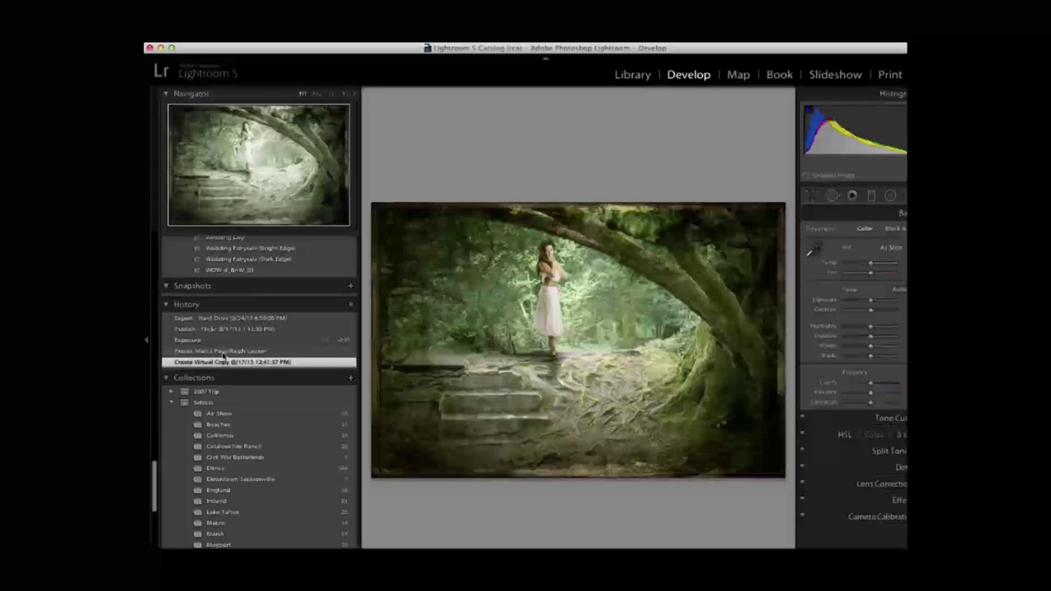
{"action": "left_click", "coordinate": [222, 351]}
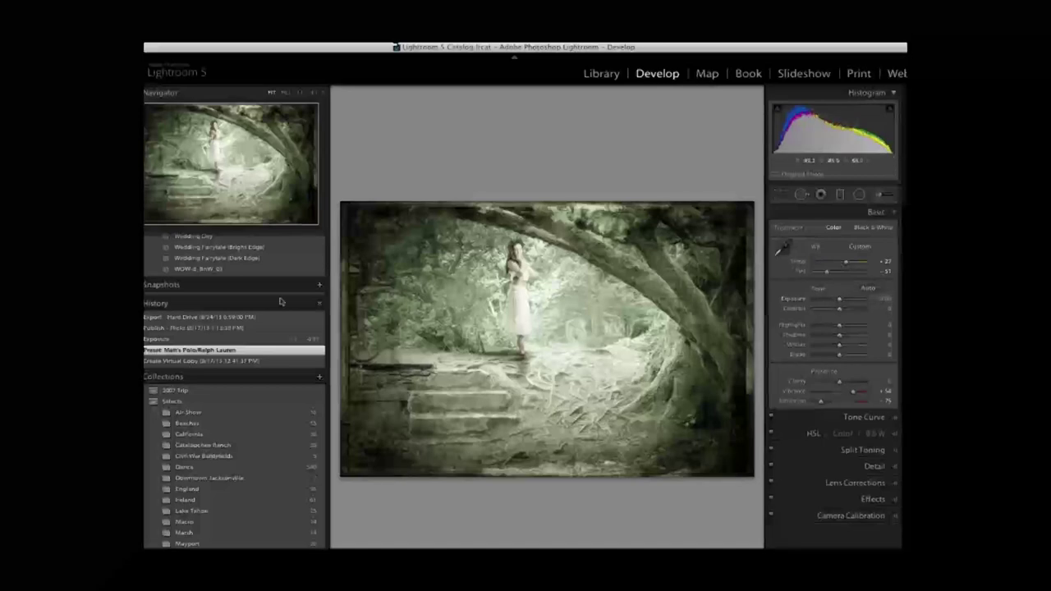
Select the Exposure history step to apply the -0.95 exposure darkening.
{"action": "left_click", "coordinate": [170, 339]}
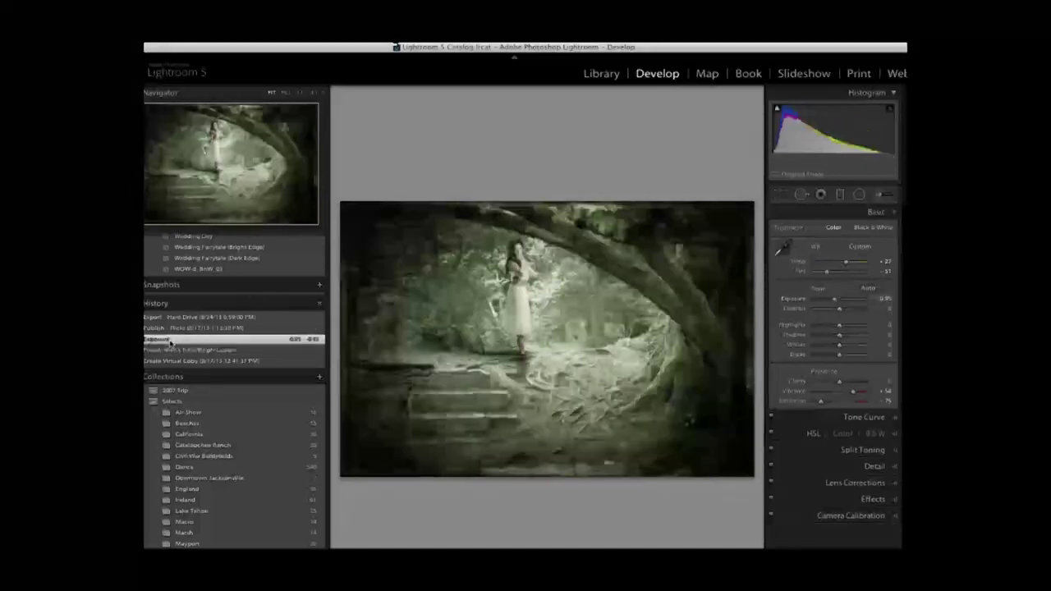